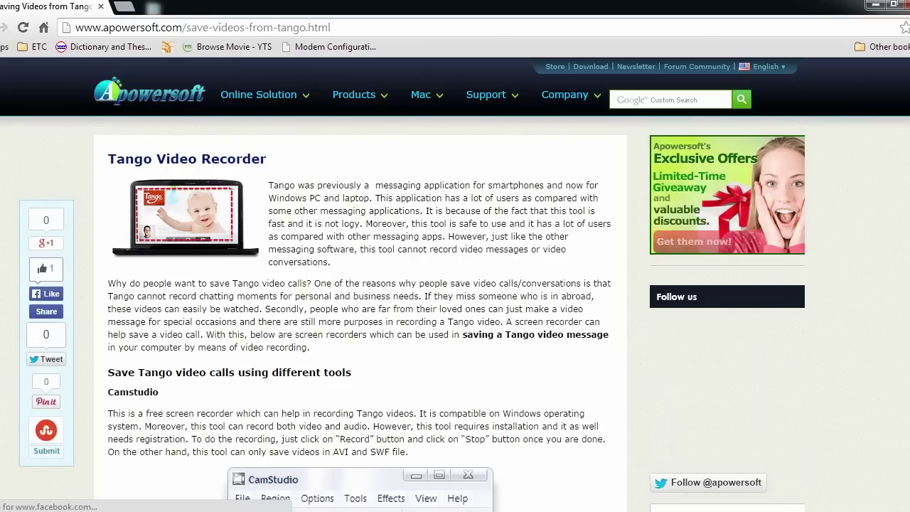
Go to the Apowersoft Free Online Screen Recorder page from the article and launch the recorder, allowing its Java application to run.
{"action": "scroll", "coordinate": [455, 285], "scroll_direction": "down", "scroll_amount": 6}
{"action": "scroll", "coordinate": [455, 285], "scroll_direction": "down", "scroll_amount": 4}
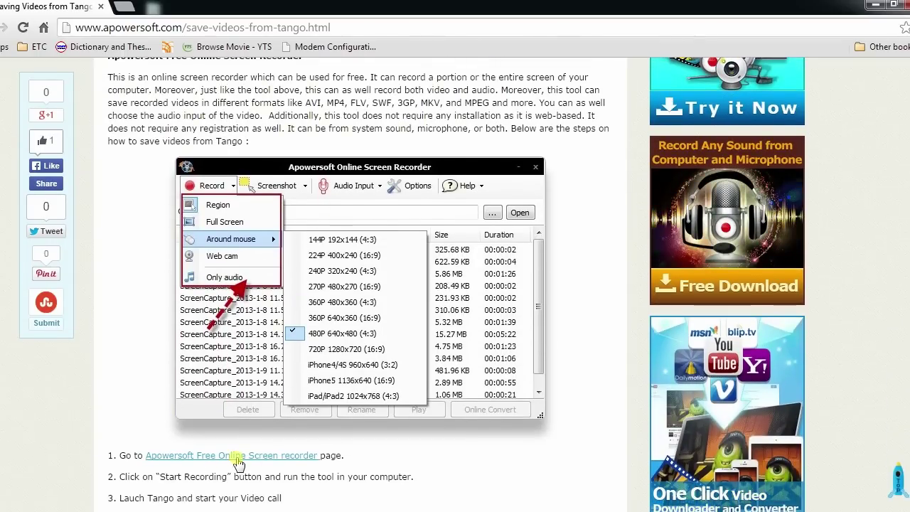
{"action": "left_click", "coordinate": [293, 459]}
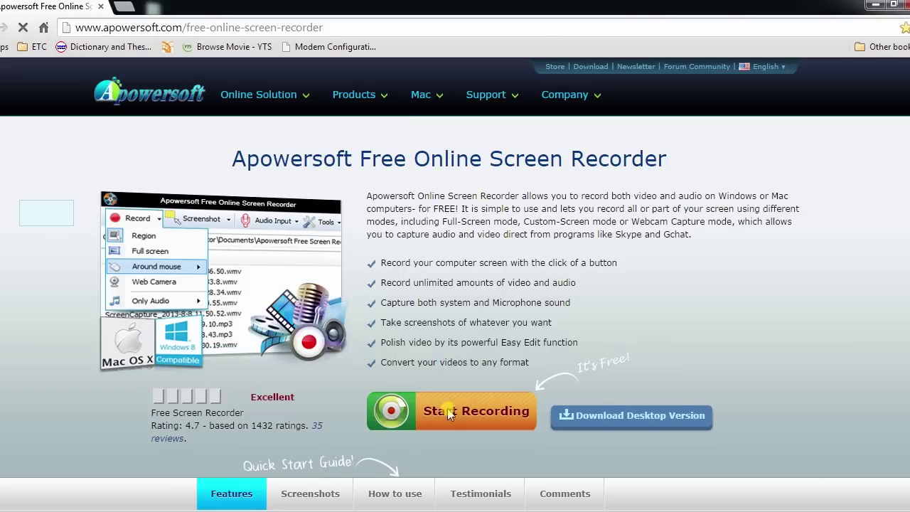
{"action": "left_click", "coordinate": [466, 418]}
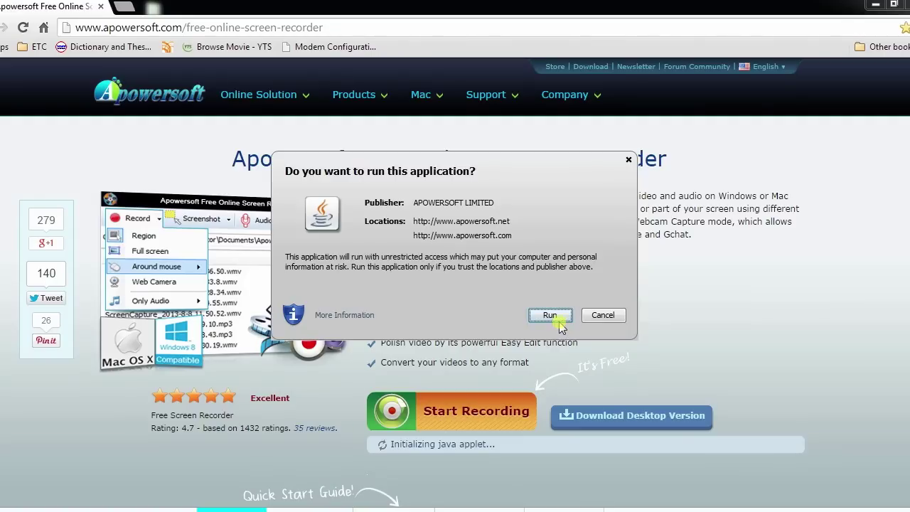
{"action": "left_click", "coordinate": [553, 315]}
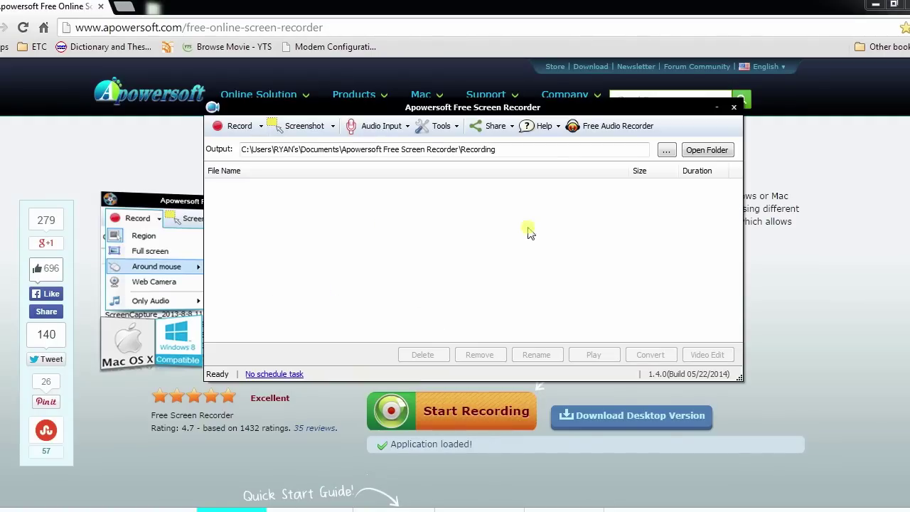
Minimize the browser, switch to Tango and call the second contact listed under R.
{"action": "left_click", "coordinate": [873, 9]}
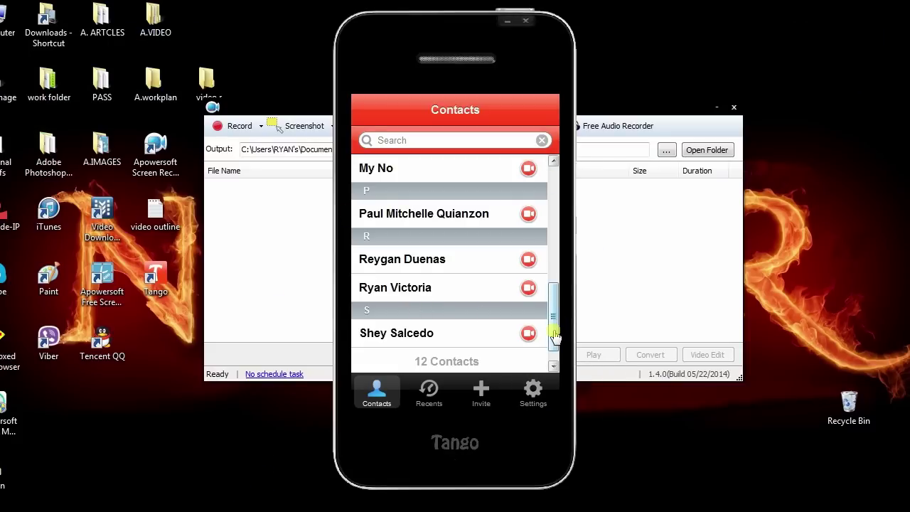
{"action": "left_click_drag", "start_coordinate": [554, 335], "coordinate": [556, 304]}
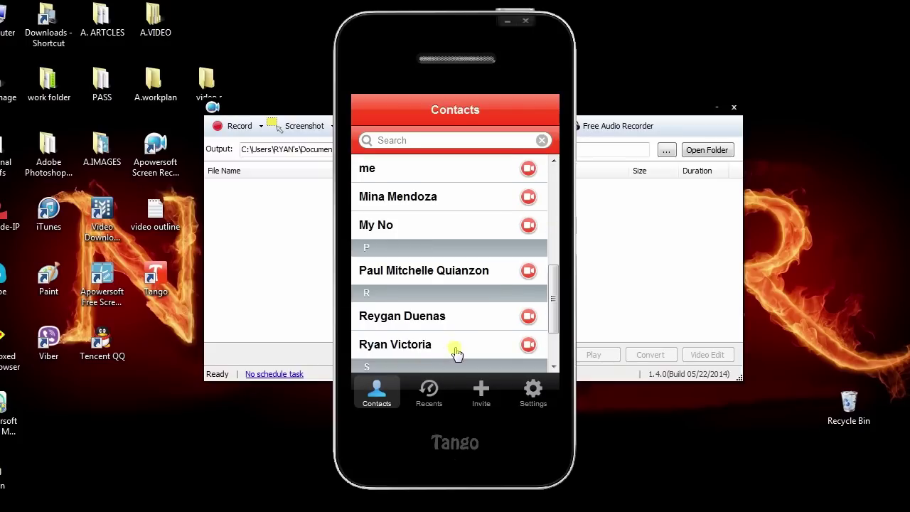
{"action": "left_click", "coordinate": [528, 346]}
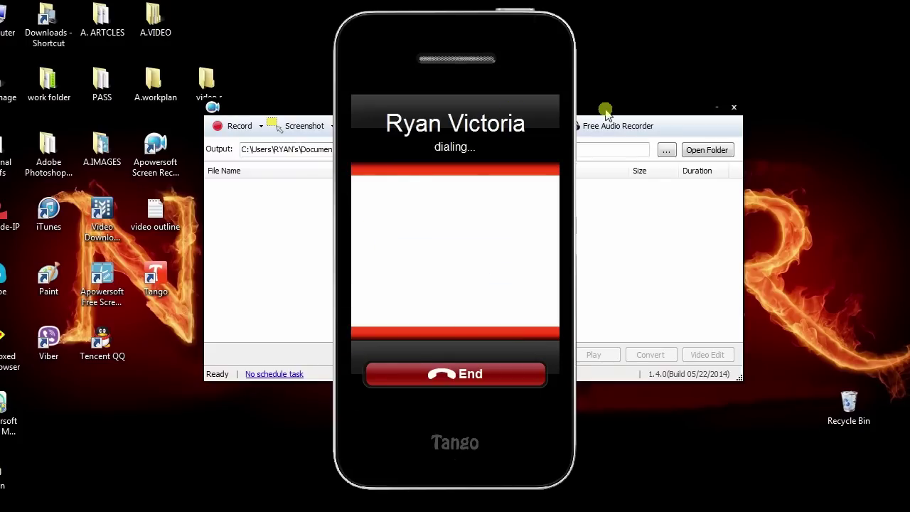
Start a region recording of about 306 x 426 pixels around the Tango call screen and turn on the call's video.
{"action": "left_click", "coordinate": [640, 114]}
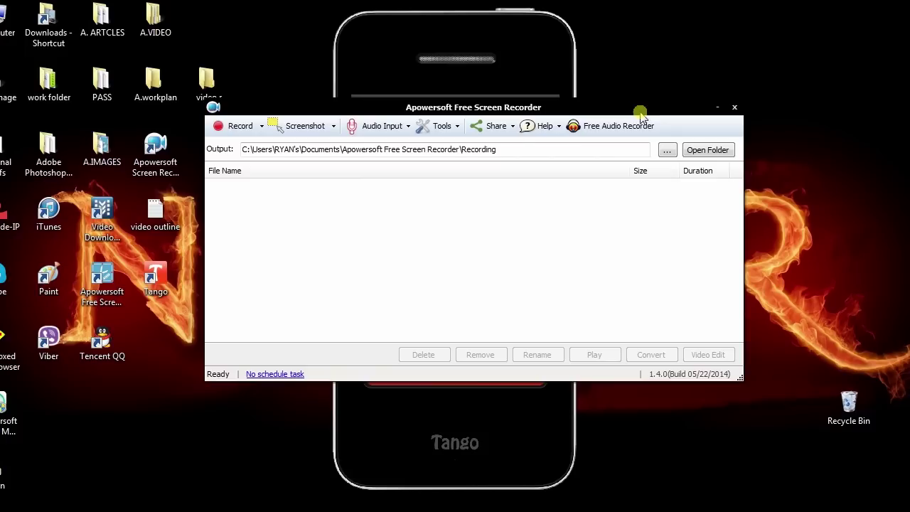
{"action": "left_click", "coordinate": [263, 128]}
{"action": "left_click", "coordinate": [254, 146]}
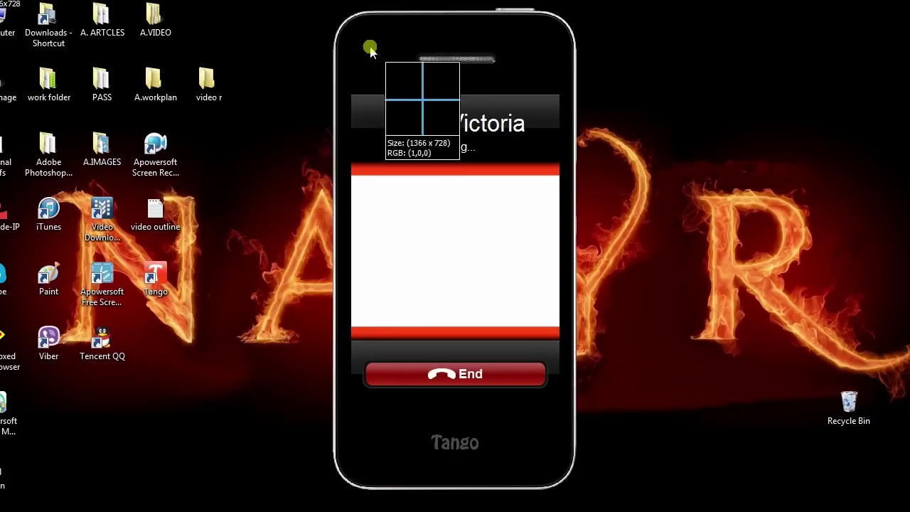
{"action": "left_click_drag", "start_coordinate": [350, 91], "coordinate": [349, 97]}
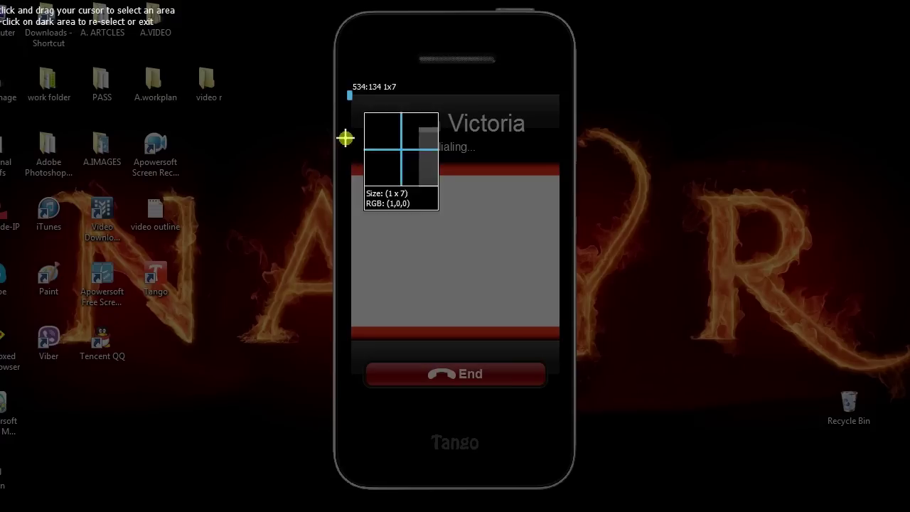
{"action": "left_click_drag", "start_coordinate": [346, 138], "coordinate": [568, 395]}
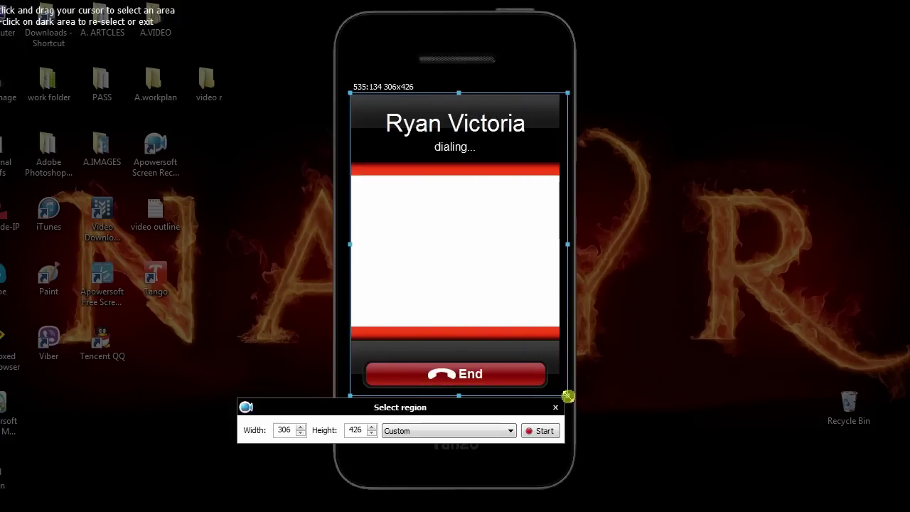
{"action": "left_click", "coordinate": [545, 431]}
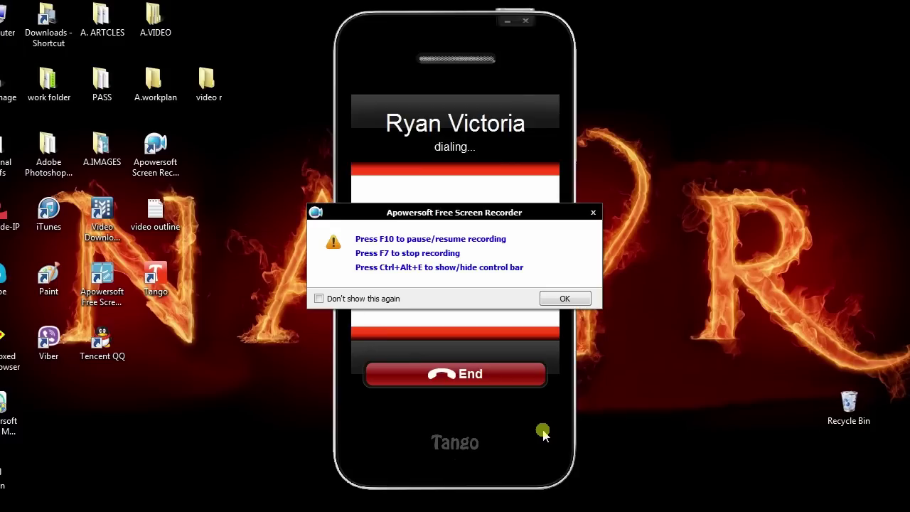
{"action": "left_click", "coordinate": [565, 299]}
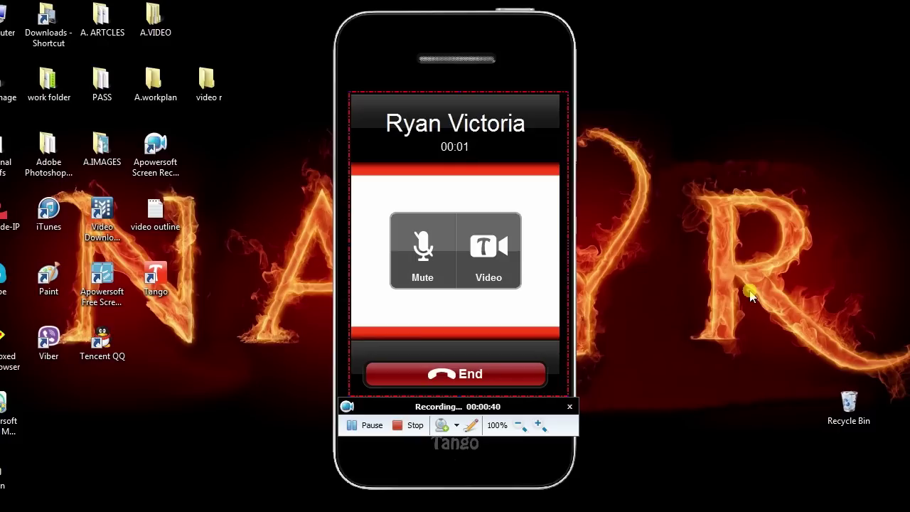
{"action": "left_click", "coordinate": [491, 253]}
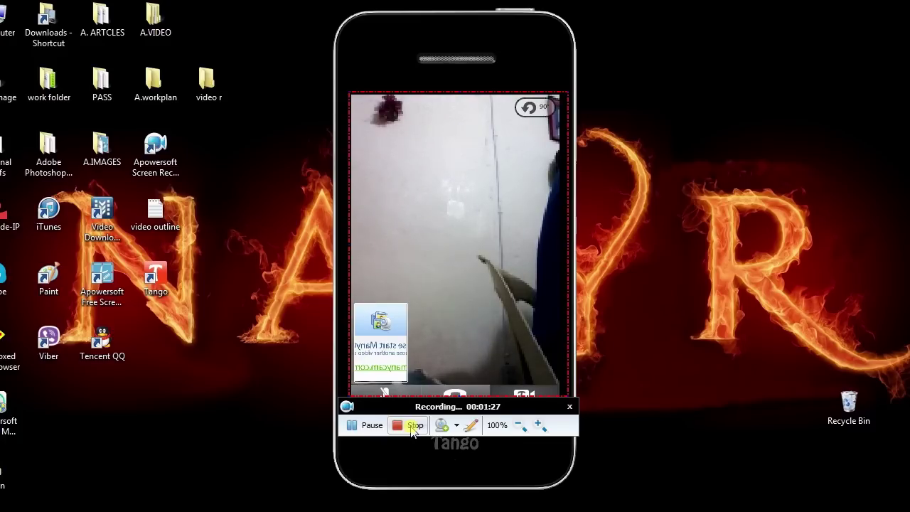
Stop the screen recording and end the Tango call.
{"action": "left_click", "coordinate": [413, 428]}
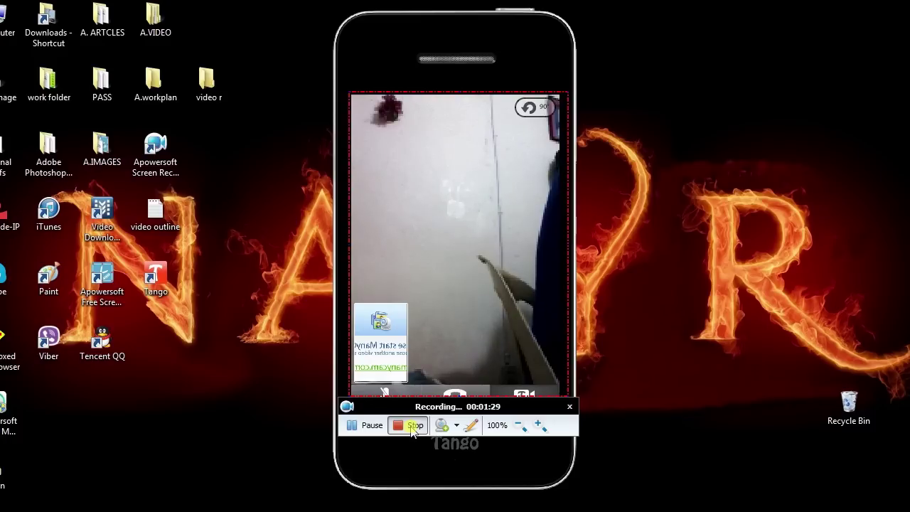
{"action": "left_click", "coordinate": [413, 427]}
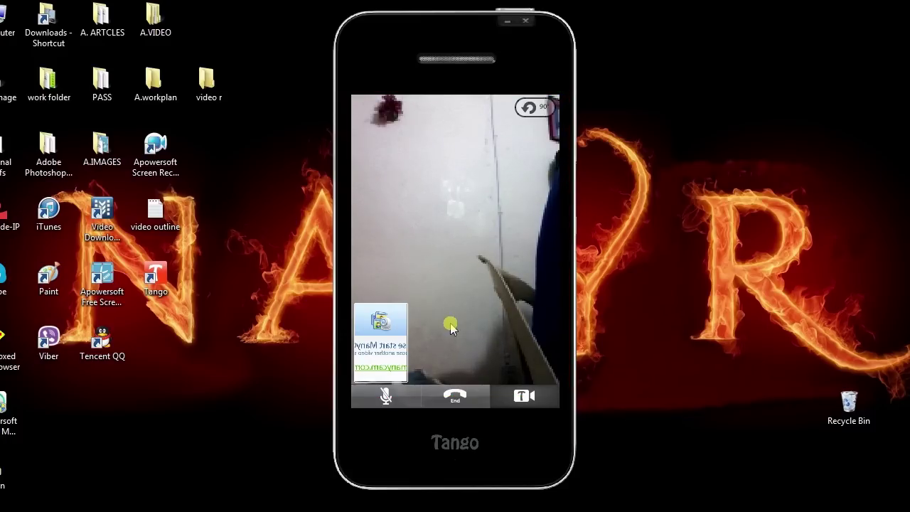
{"action": "left_click", "coordinate": [461, 401]}
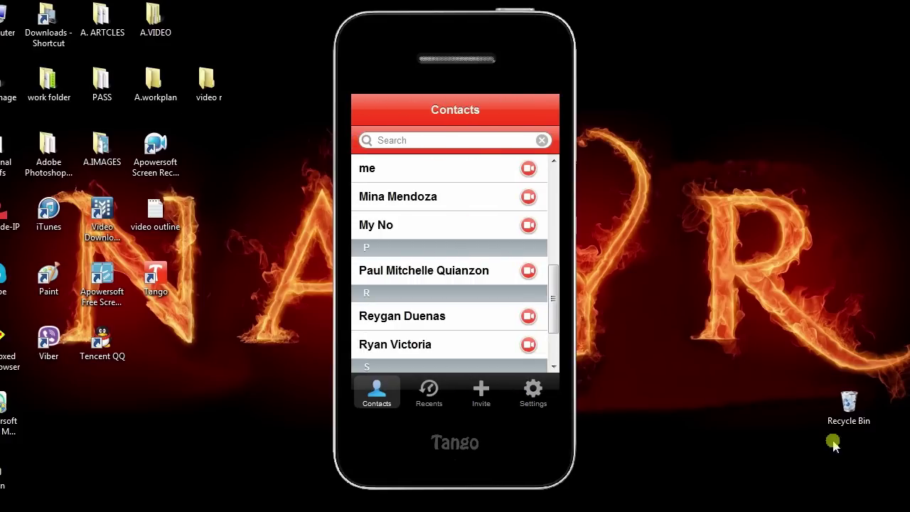
Play back ScreenCapture_2014-9-26 10.14.49.wmv in a maximized player and skip ahead through the recorded call.
{"action": "key", "text": "ctrl+F7"}
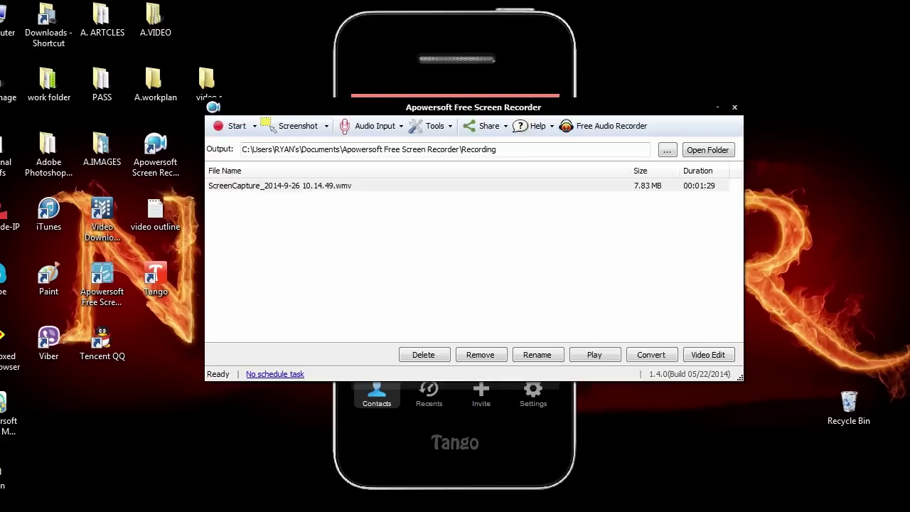
{"action": "double_click", "coordinate": [346, 188]}
{"action": "left_click_drag", "start_coordinate": [61, 8], "coordinate": [412, 50]}
{"action": "left_click", "coordinate": [720, 111]}
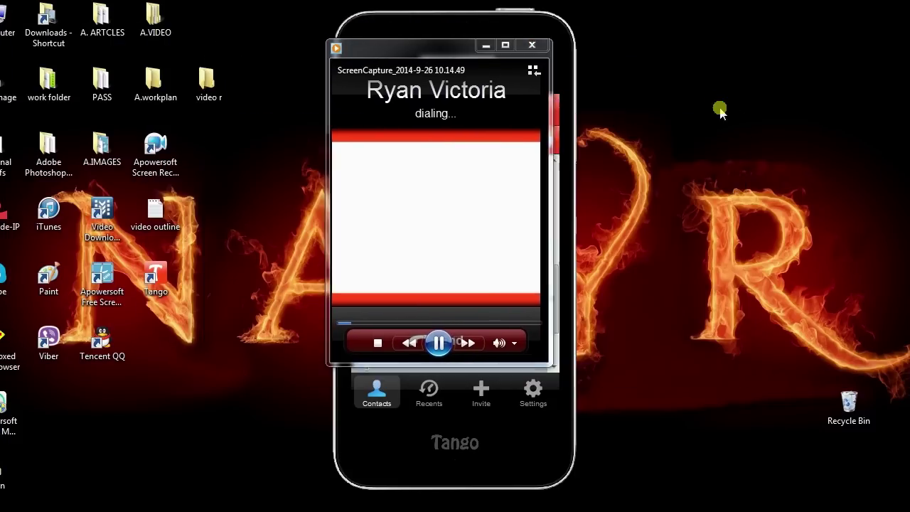
{"action": "left_click", "coordinate": [506, 47]}
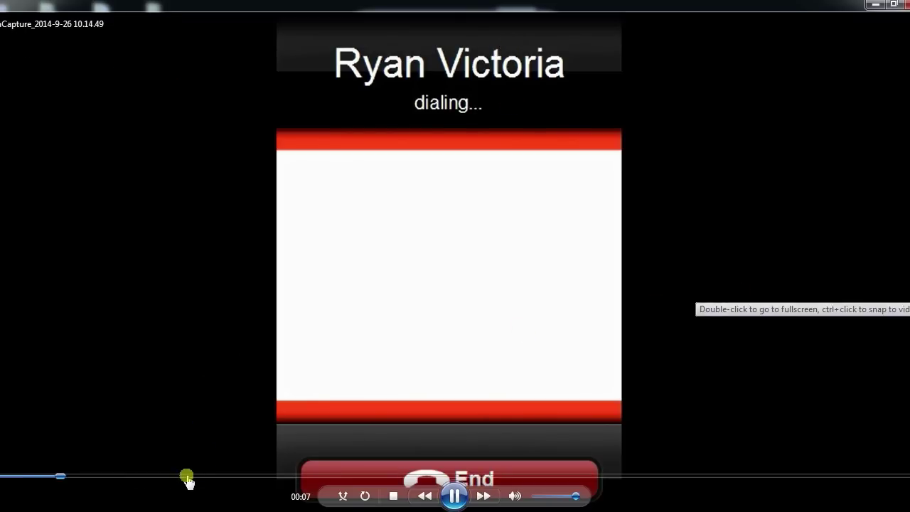
{"action": "left_click_drag", "start_coordinate": [187, 476], "coordinate": [273, 476]}
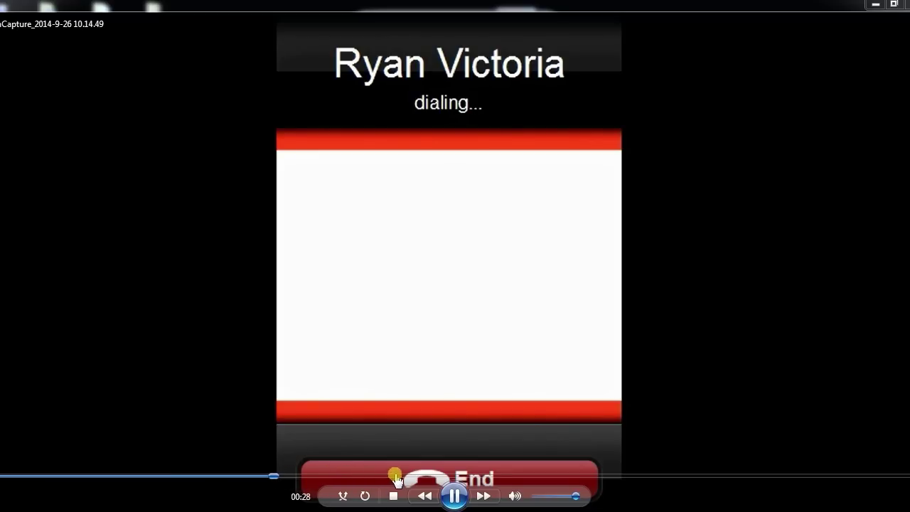
{"action": "left_click_drag", "start_coordinate": [420, 477], "coordinate": [488, 476]}
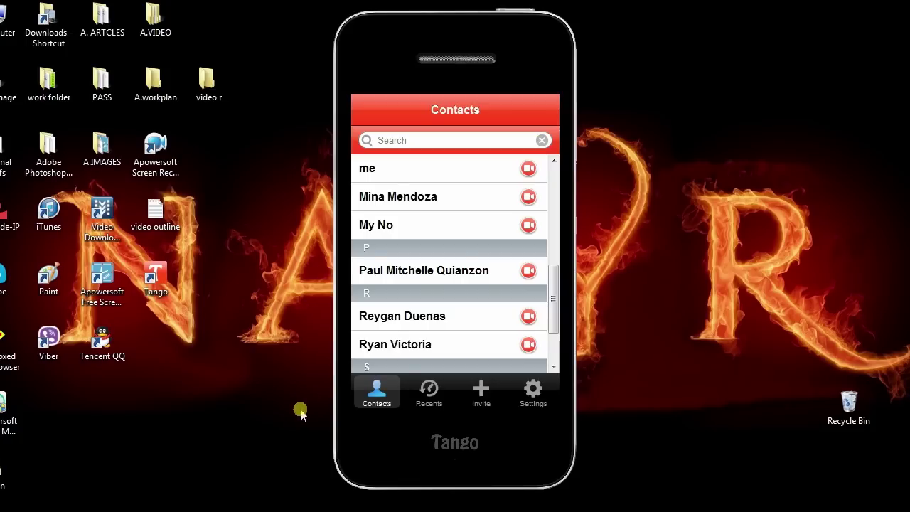
Return to the screen recorder and capture a screenshot region of about 295 x 392 pixels over Tango's contacts list.
{"action": "mouse_move", "coordinate": [513, 33]}
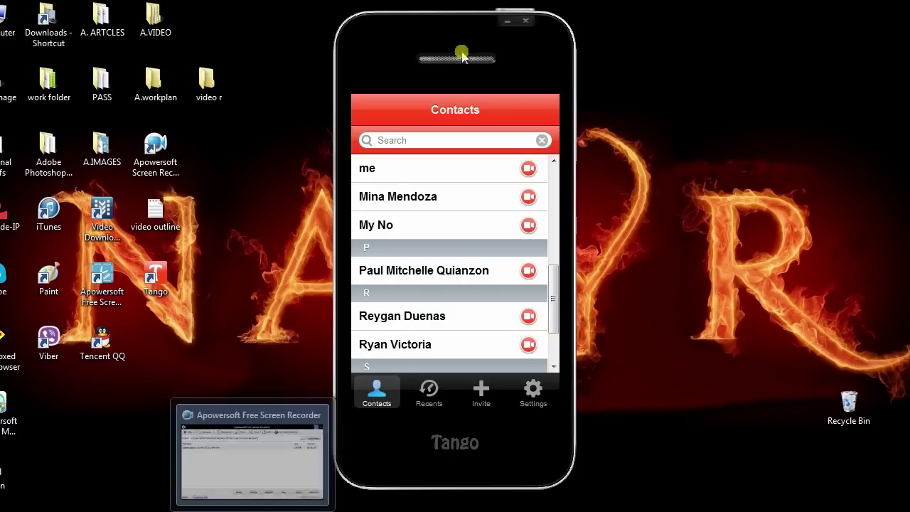
{"action": "left_click", "coordinate": [509, 27]}
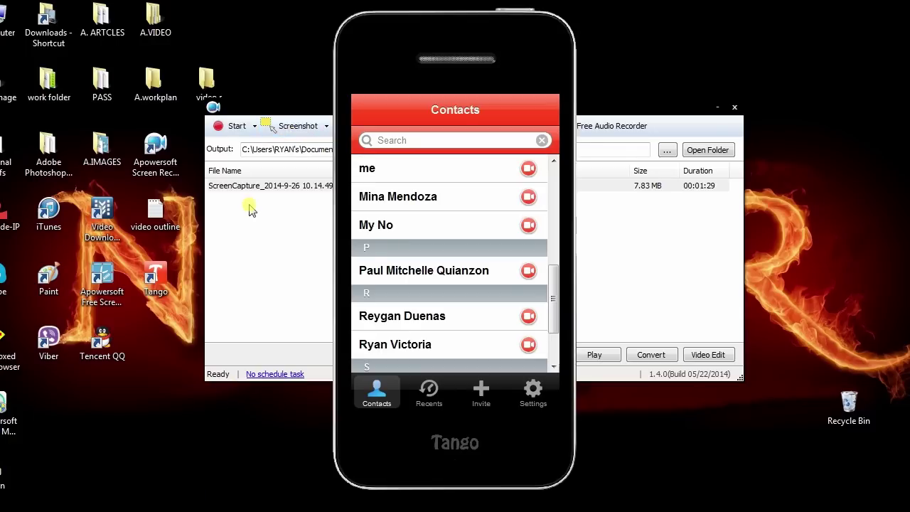
{"action": "left_click", "coordinate": [652, 112]}
{"action": "left_click_drag", "start_coordinate": [653, 112], "coordinate": [648, 106]}
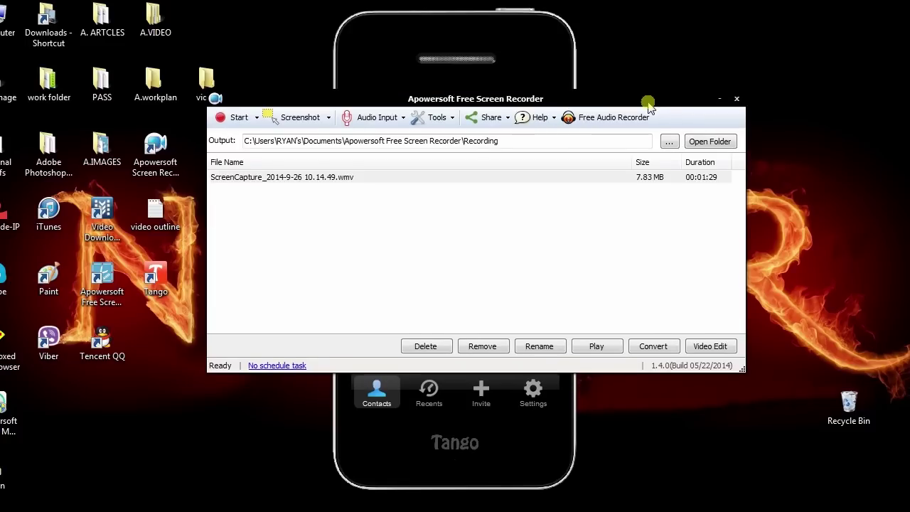
{"action": "left_click", "coordinate": [291, 123]}
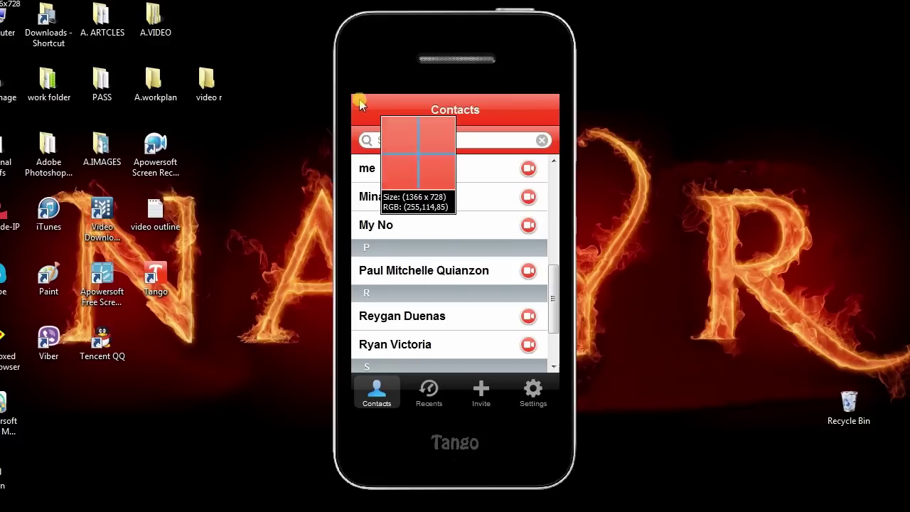
{"action": "mouse_move", "coordinate": [352, 94]}
{"action": "left_mouse_down"}
{"action": "mouse_move", "coordinate": [498, 315]}
{"action": "mouse_move", "coordinate": [550, 354]}
{"action": "mouse_move", "coordinate": [559, 371]}
{"action": "left_mouse_up"}
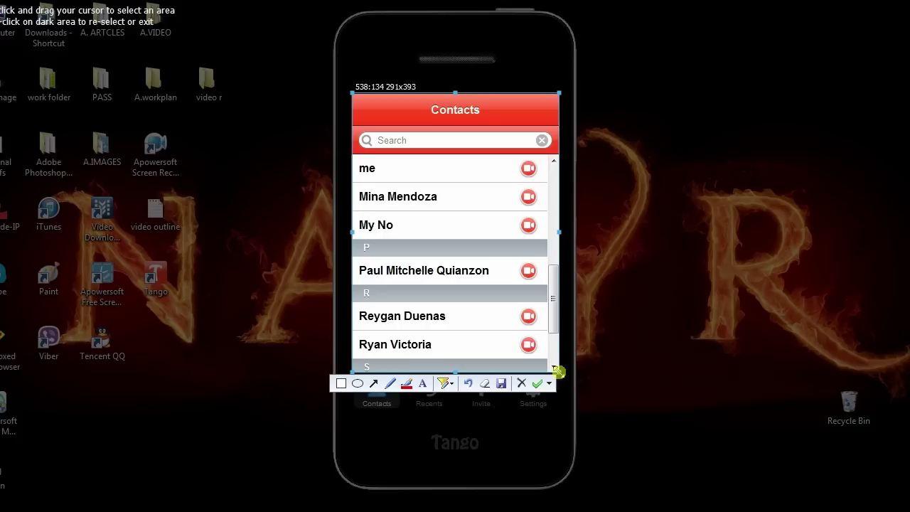
Annotate the screenshot with a diagonal arrow, a narrow ellipse beside the call icons and a small rectangle over the upper contacts.
{"action": "left_click", "coordinate": [375, 383]}
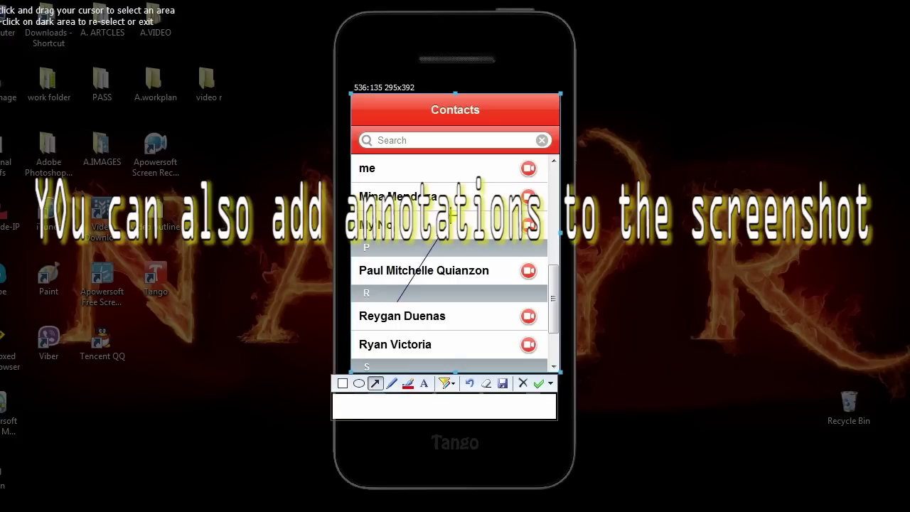
{"action": "left_click_drag", "start_coordinate": [397, 301], "coordinate": [437, 238]}
{"action": "left_click", "coordinate": [360, 384]}
{"action": "left_click_drag", "start_coordinate": [491, 246], "coordinate": [502, 316]}
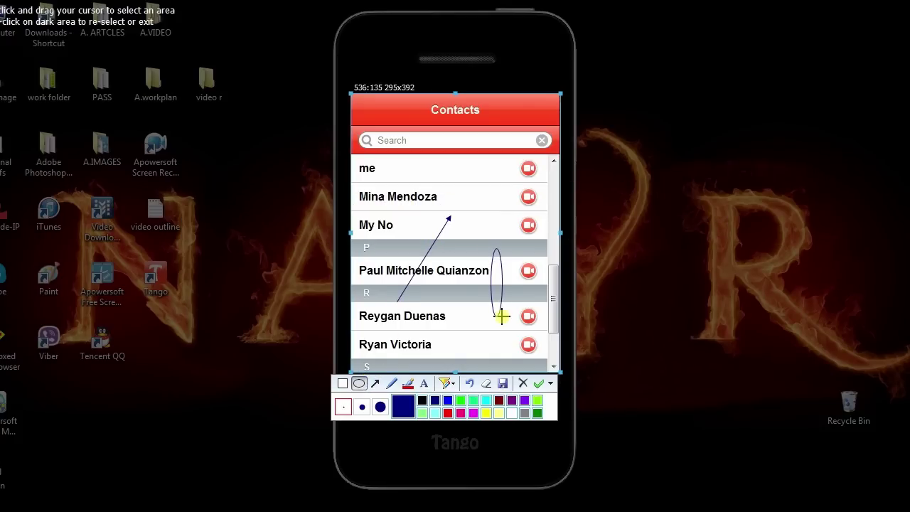
{"action": "left_click", "coordinate": [342, 383]}
{"action": "left_click_drag", "start_coordinate": [382, 192], "coordinate": [414, 251]}
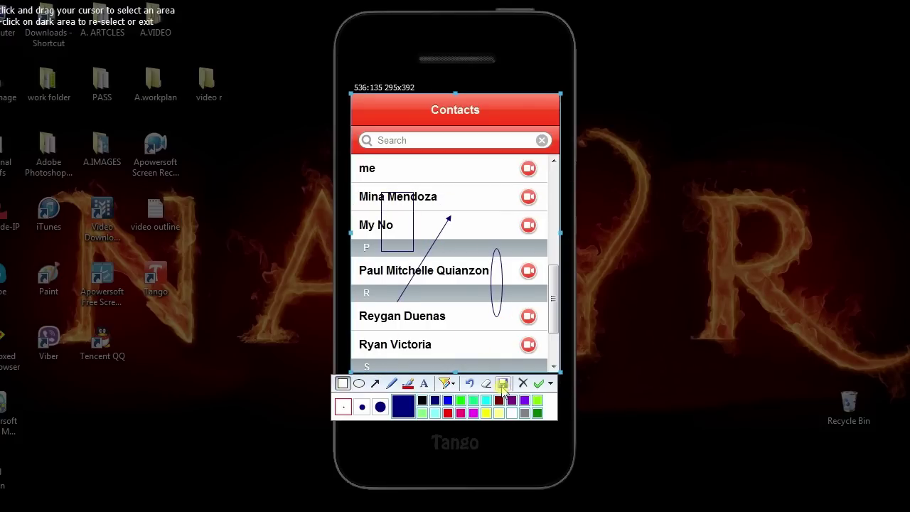
Save the annotated screenshot to the Desktop as the PNG file Screenshot_2014-9-26 10.19.15.
{"action": "left_click", "coordinate": [503, 384]}
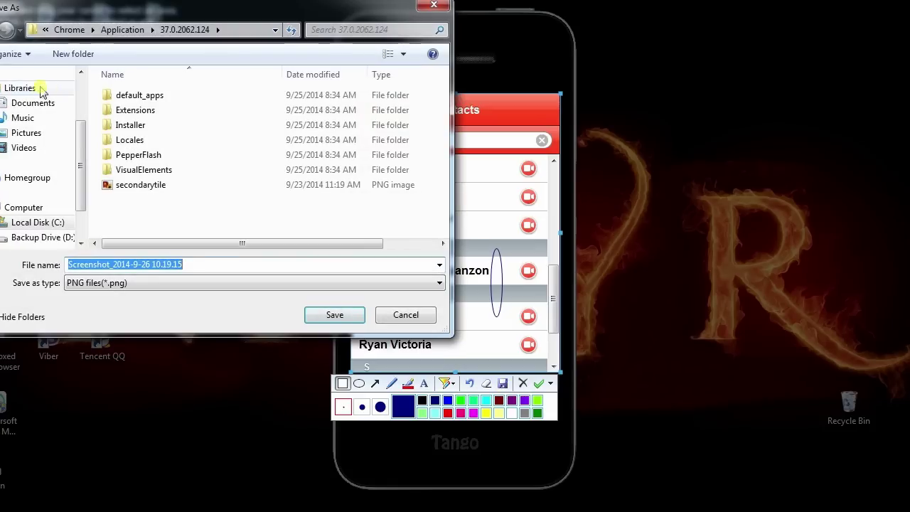
{"action": "left_click_drag", "start_coordinate": [81, 142], "coordinate": [81, 77]}
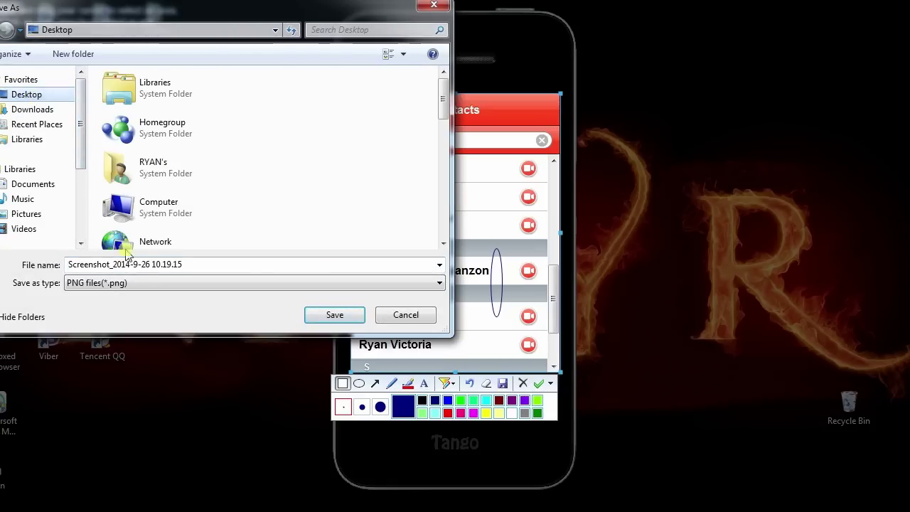
{"action": "left_click", "coordinate": [334, 314]}
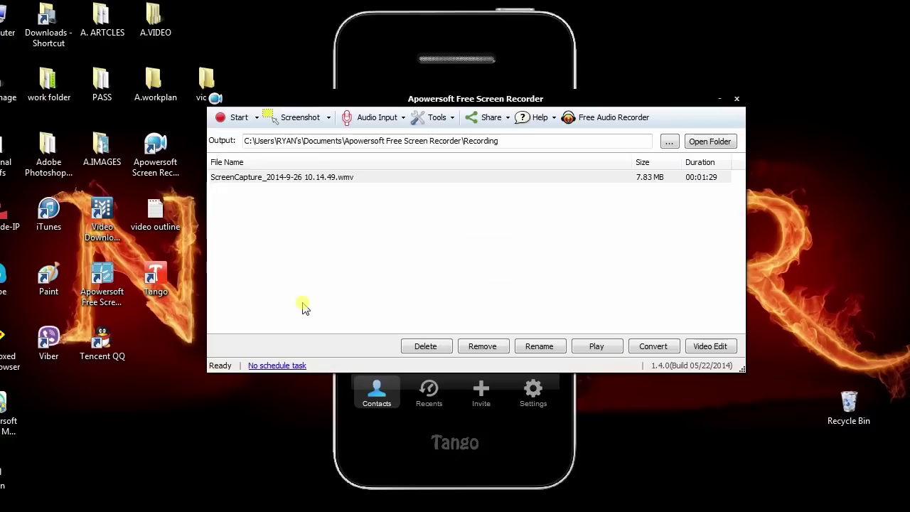
View the saved screenshot from the desktop in the photo viewer and close it again.
{"action": "left_click", "coordinate": [738, 103]}
{"action": "double_click", "coordinate": [61, 410]}
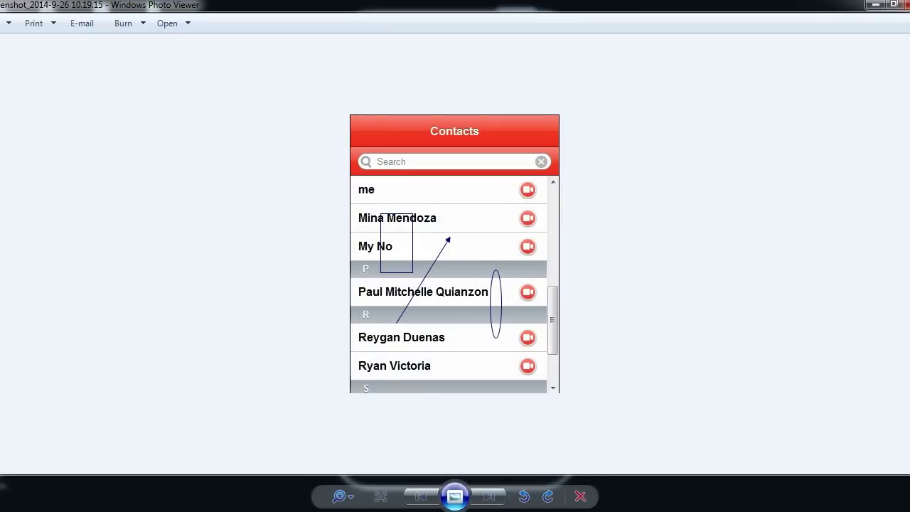
{"action": "key", "text": "alt+F4"}
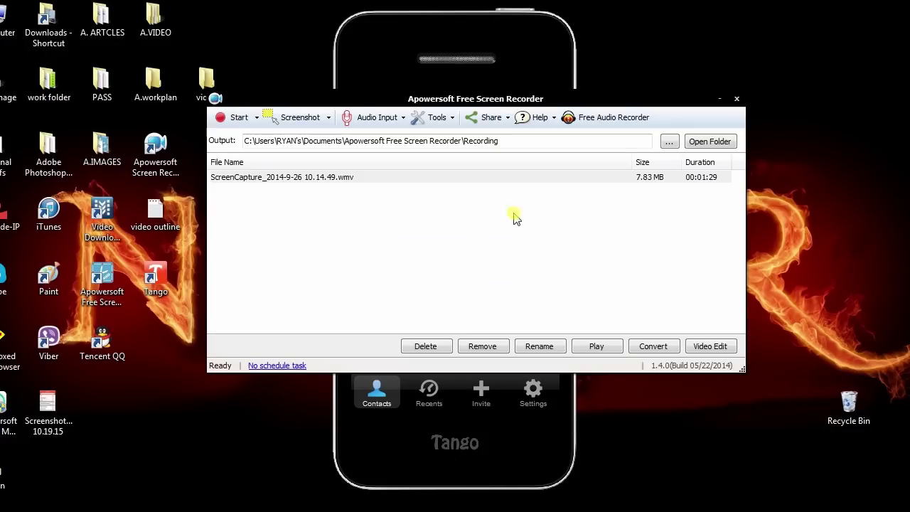
Set up a scheduled recording task named task01 that runs daily and ends at a stop time instead of after a duration.
{"action": "left_click", "coordinate": [436, 118]}
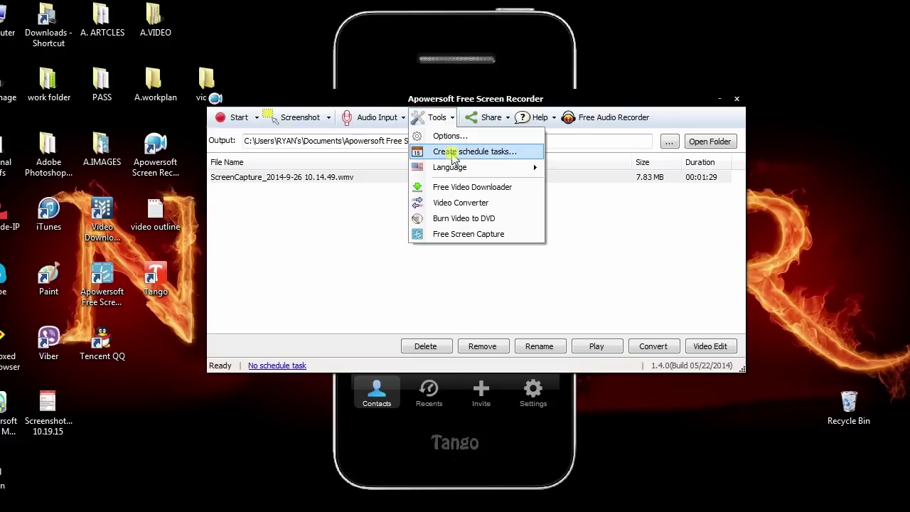
{"action": "left_click", "coordinate": [473, 152]}
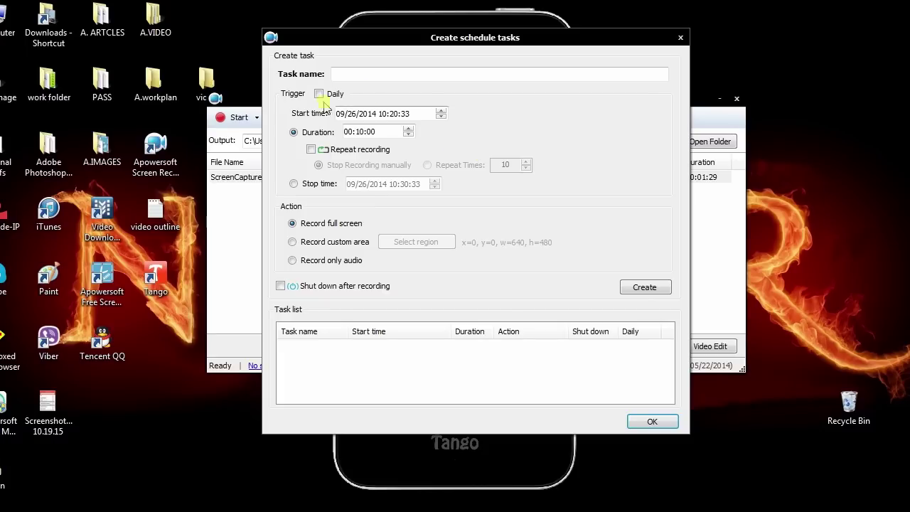
{"action": "left_click", "coordinate": [381, 75]}
{"action": "type", "text": "ts"}
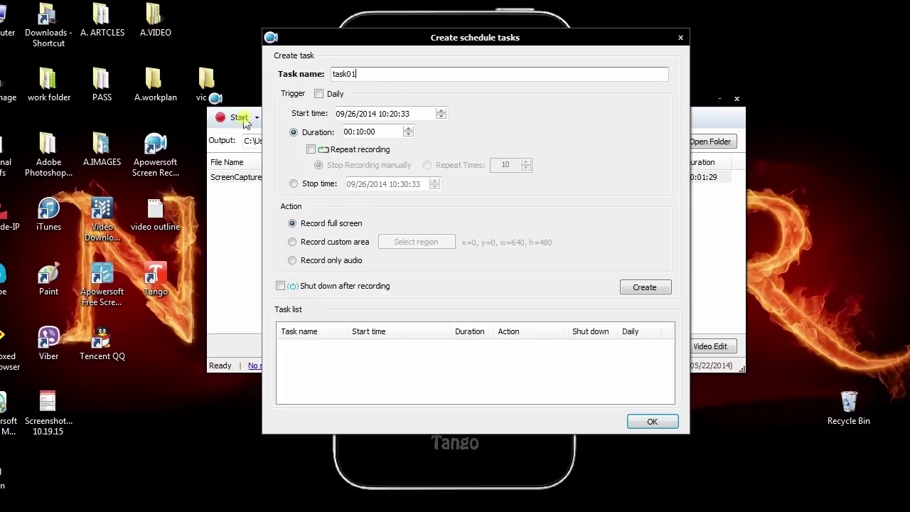
{"action": "left_click", "coordinate": [319, 93]}
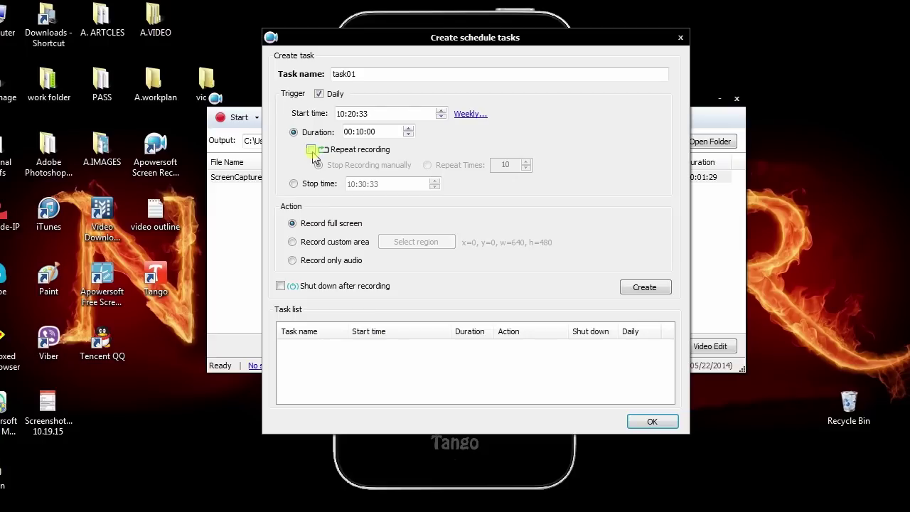
{"action": "left_click", "coordinate": [294, 184]}
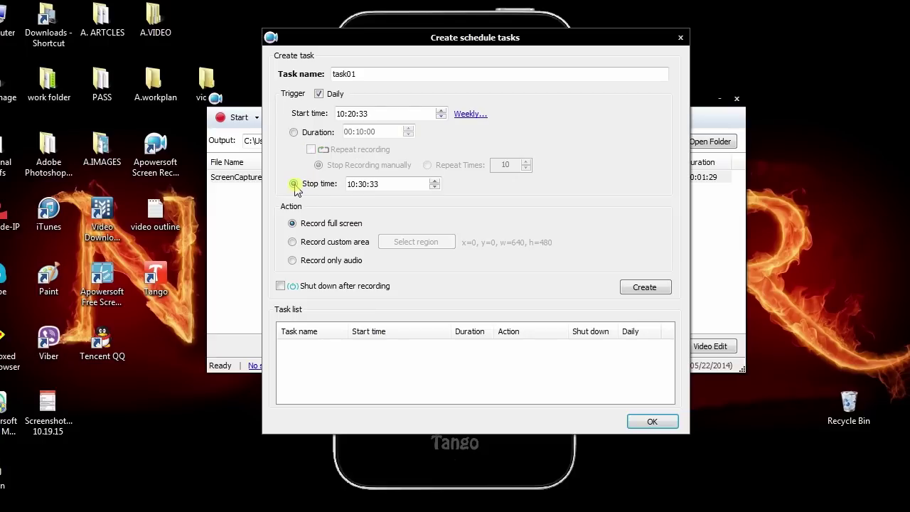
{"action": "left_click", "coordinate": [293, 243]}
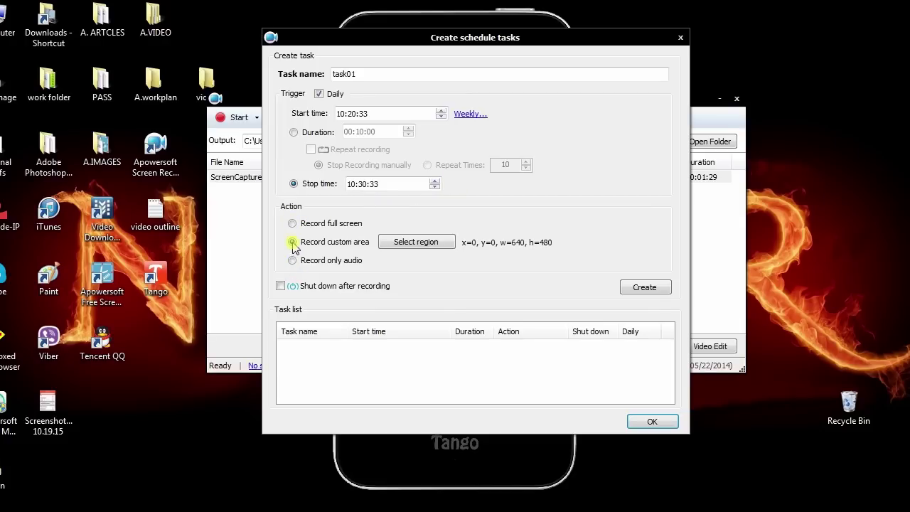
{"action": "left_click", "coordinate": [292, 224]}
{"action": "left_click", "coordinate": [293, 260]}
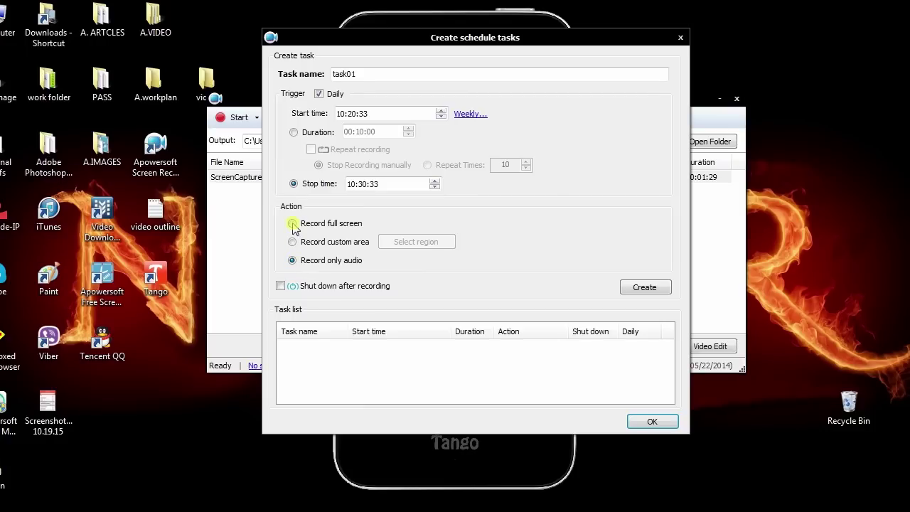
{"action": "left_click", "coordinate": [292, 223]}
Enable shutting down after recording, create the scheduled full-screen recording task and confirm the task list.
{"action": "left_click", "coordinate": [646, 289]}
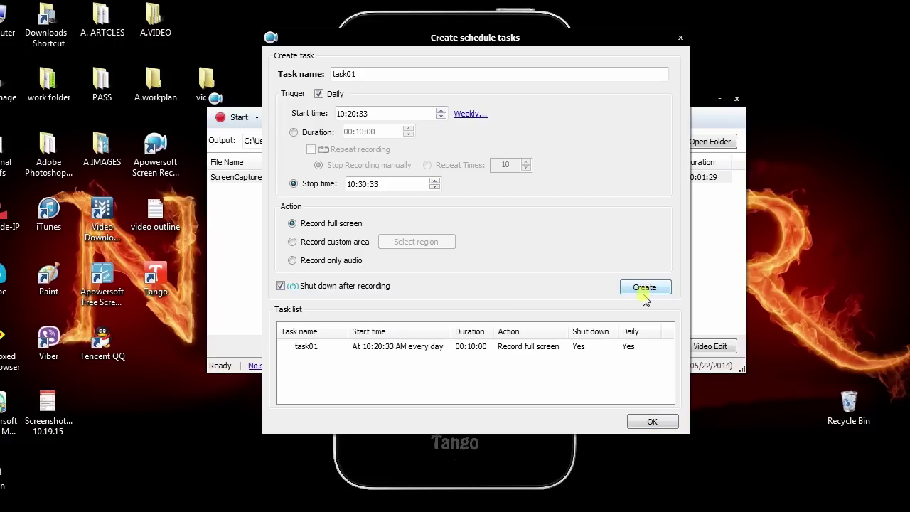
{"action": "left_click", "coordinate": [649, 423]}
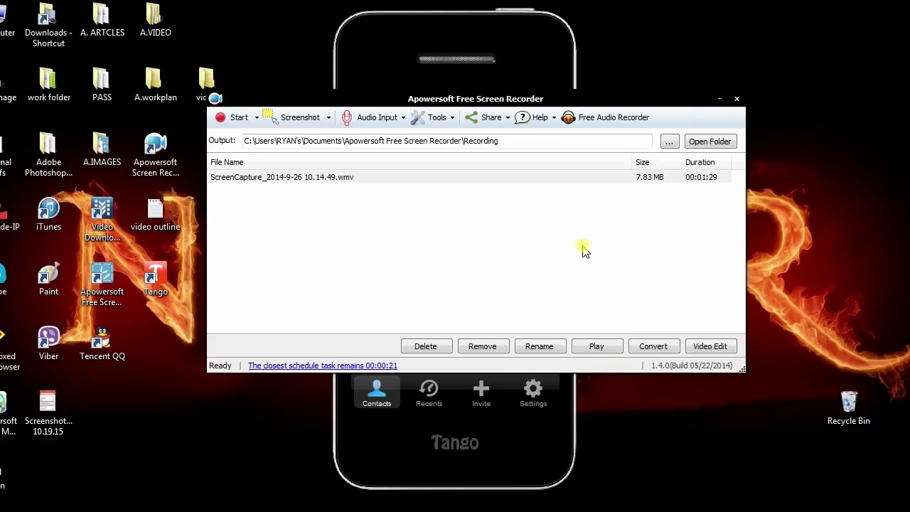